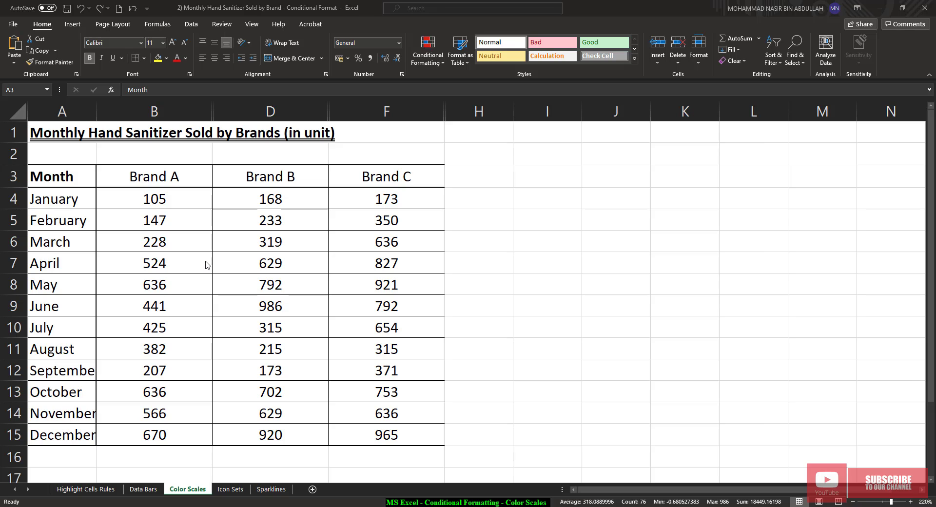
- Preview the Green - Yellow - Red color scale on the monthly figures of all three brands (B4:F15)
drag(156, 201, 383, 431)
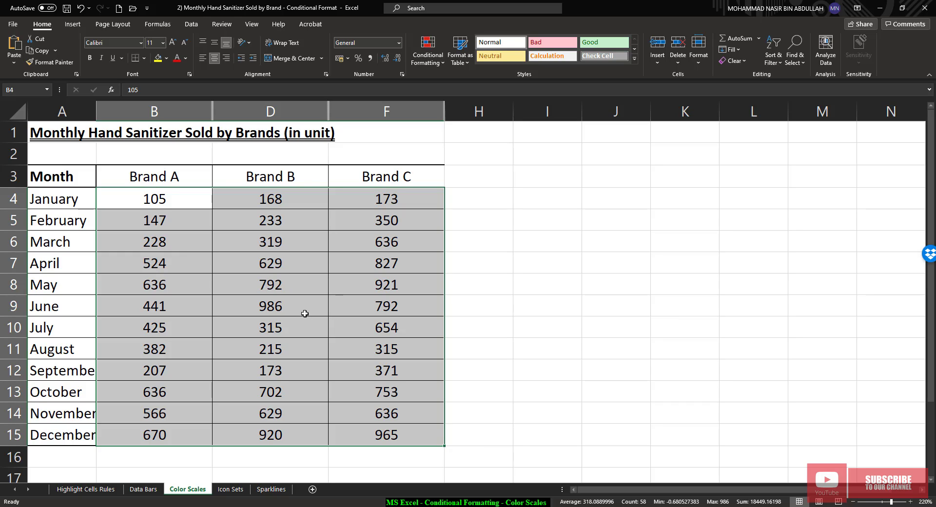
click(200, 245)
click(175, 201)
drag(174, 202, 378, 433)
click(439, 64)
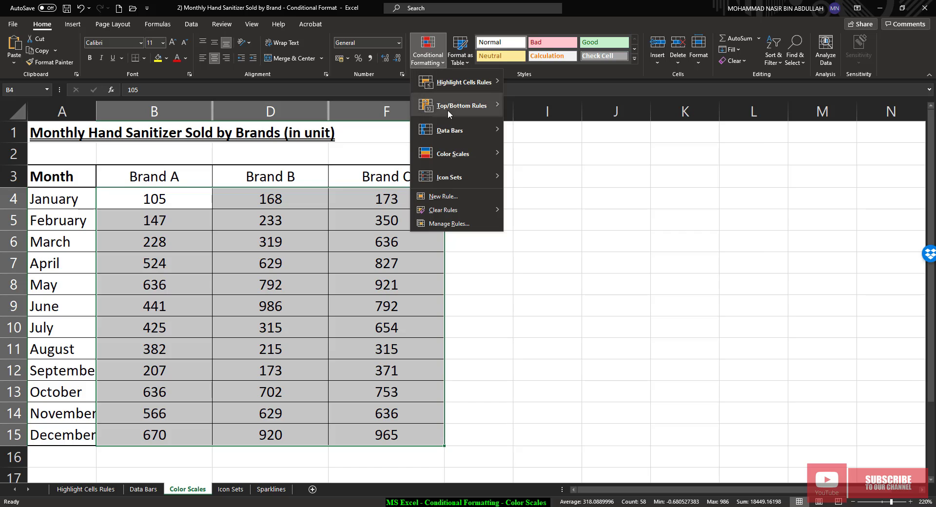
mouse_move(454, 161)
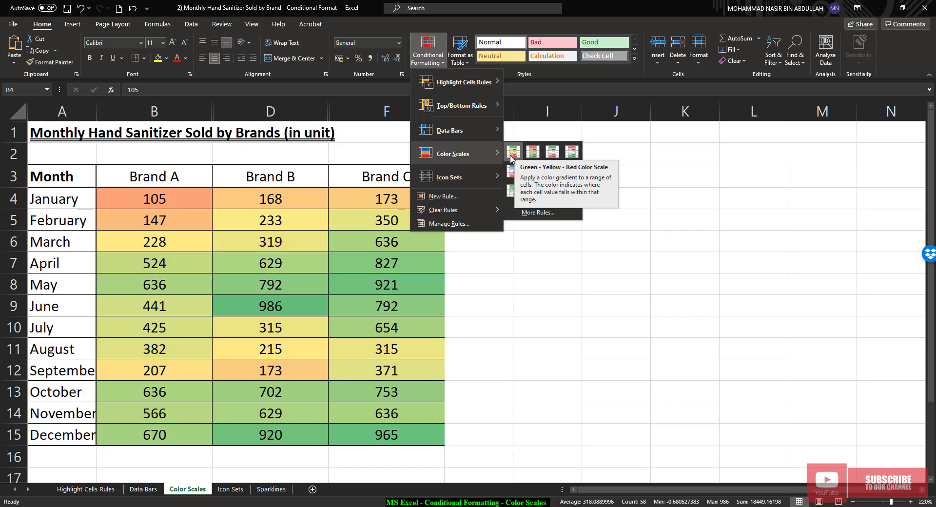
click(603, 380)
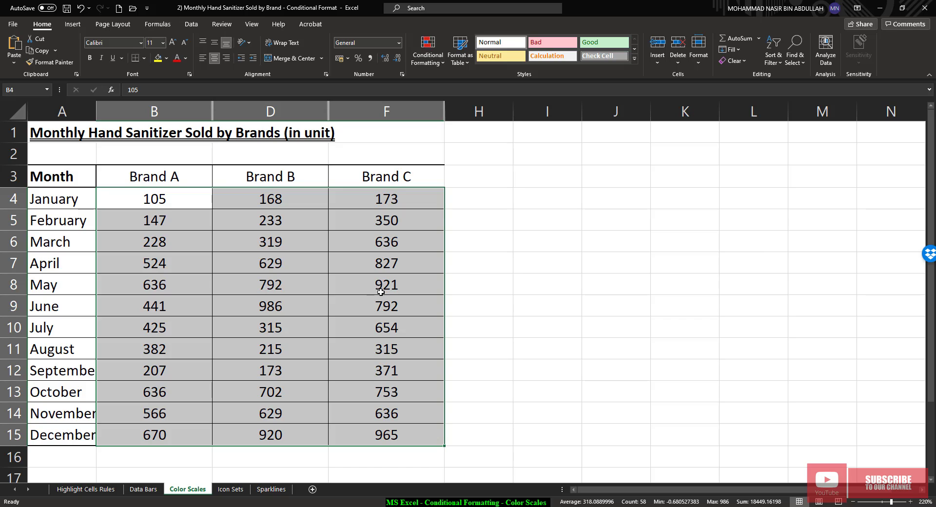
drag(132, 180, 404, 433)
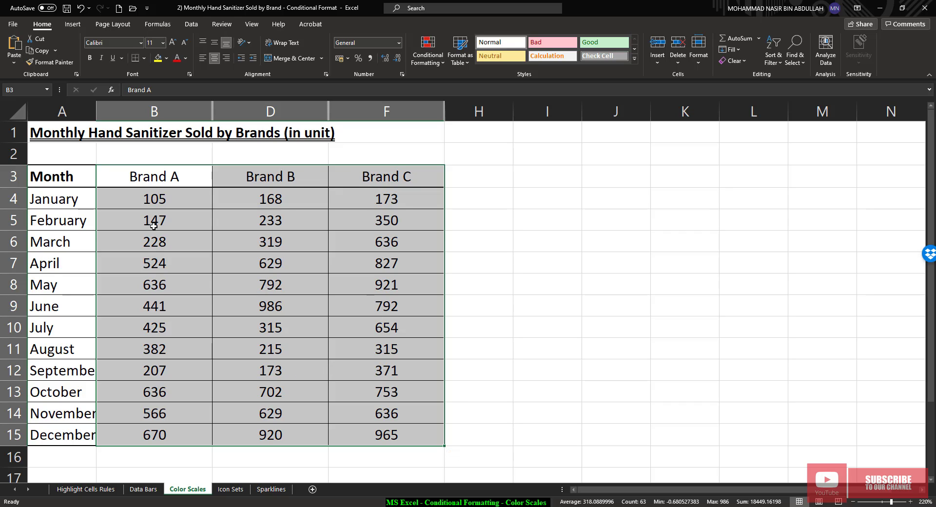
click(404, 212)
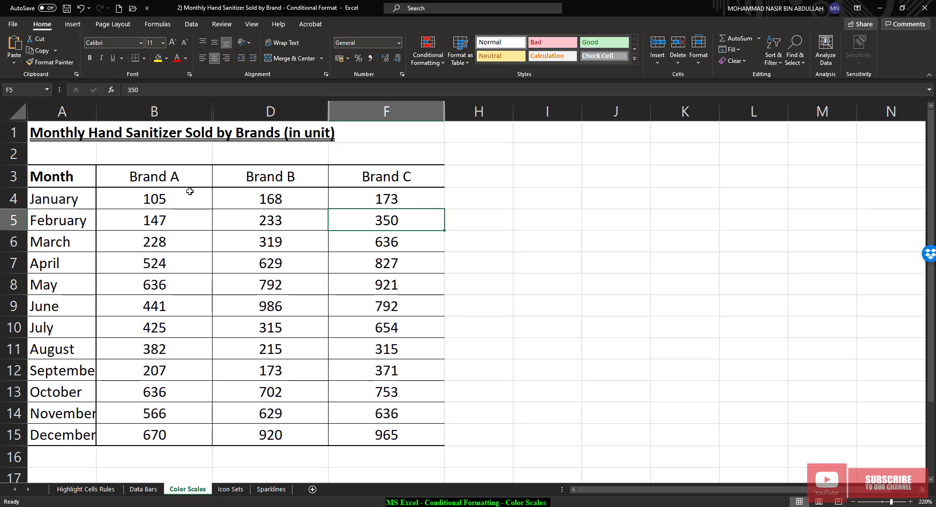
- Apply the preset two-color scale to the Brand A figures (B4:B15), with red for the highest and white for the lowest values
drag(185, 194, 158, 441)
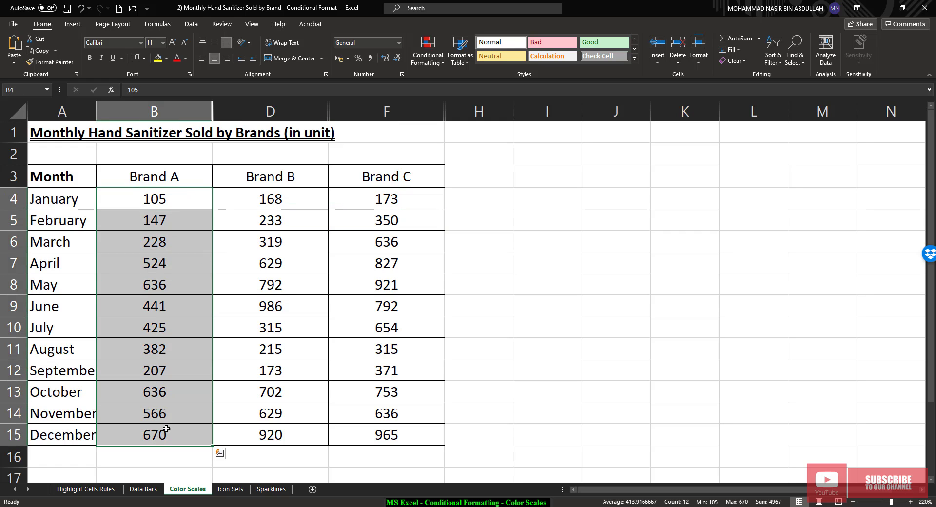
click(444, 63)
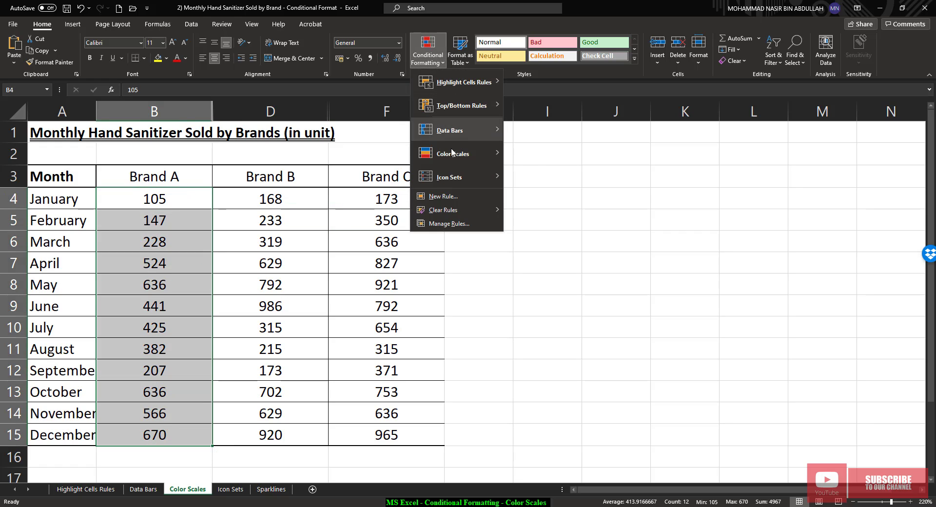
mouse_move(453, 159)
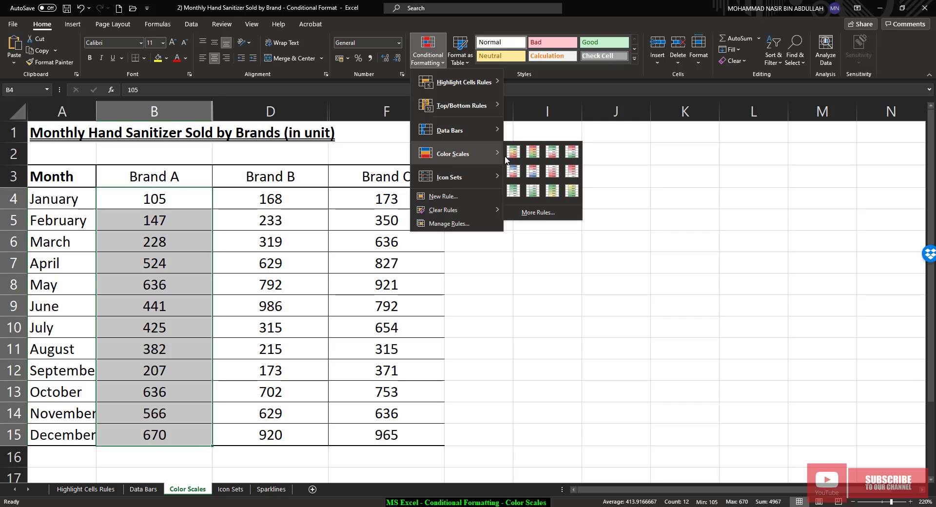
click(574, 178)
click(418, 265)
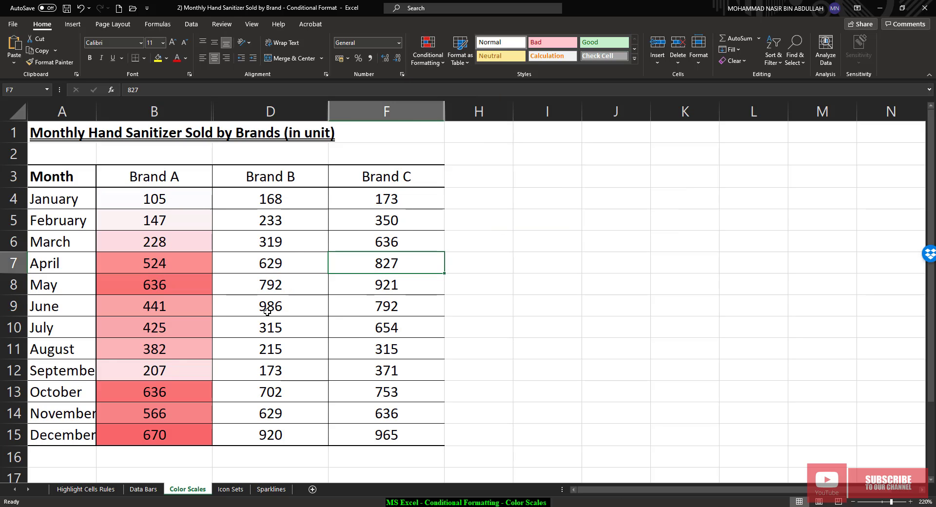
- Start a custom 2-Color Scale rule for the Brand B figures (D4:D15) with a very light green minimum color
drag(268, 198, 266, 434)
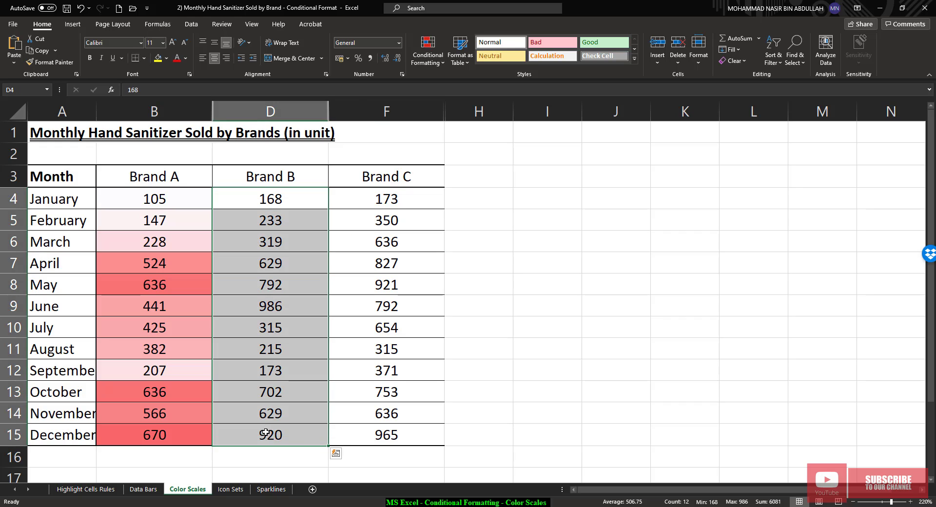
click(441, 65)
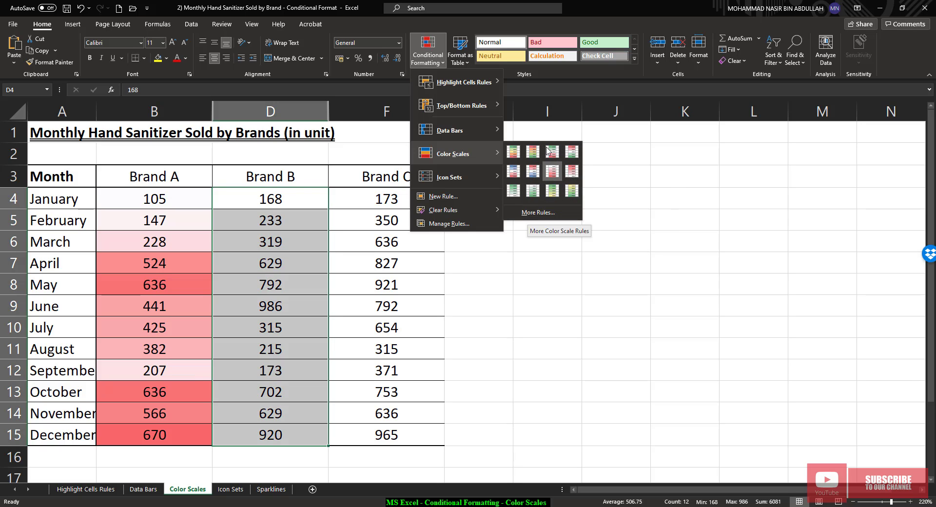
click(538, 213)
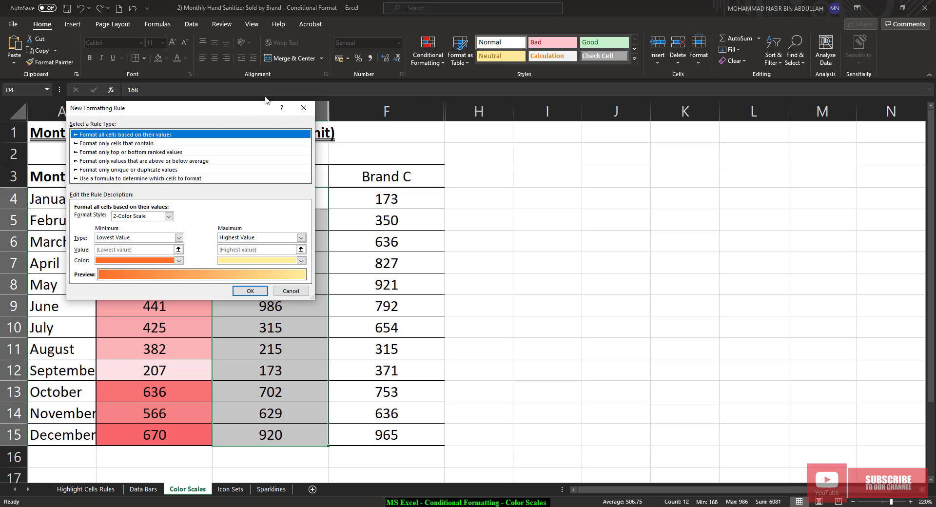
drag(239, 115, 511, 122)
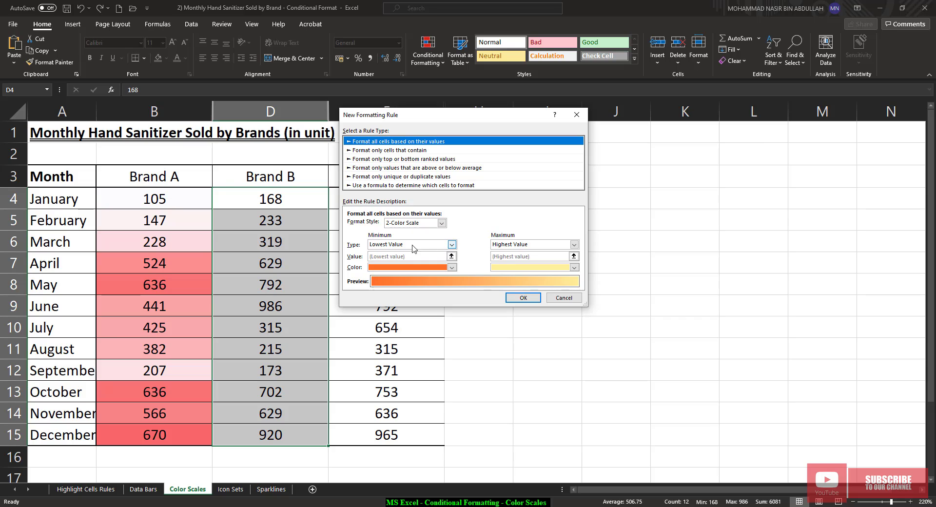
click(452, 268)
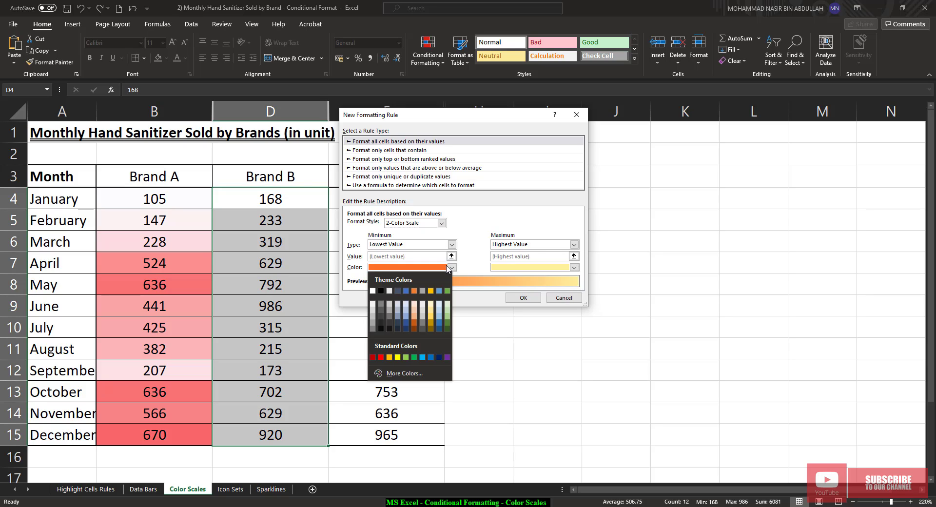
click(448, 307)
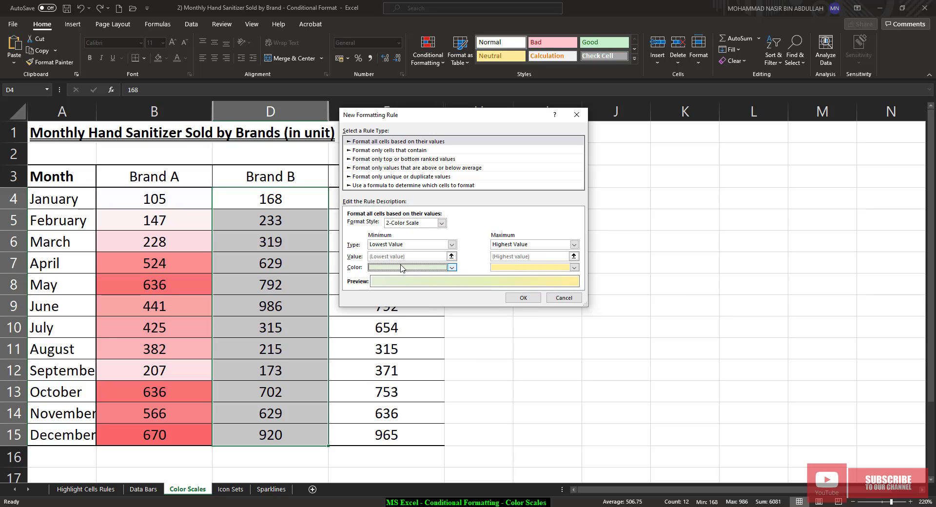
- Set the maximum color to Green, Accent 6, Darker 50%, keep the 2-Color Scale style and apply the rule to Brand B
click(532, 245)
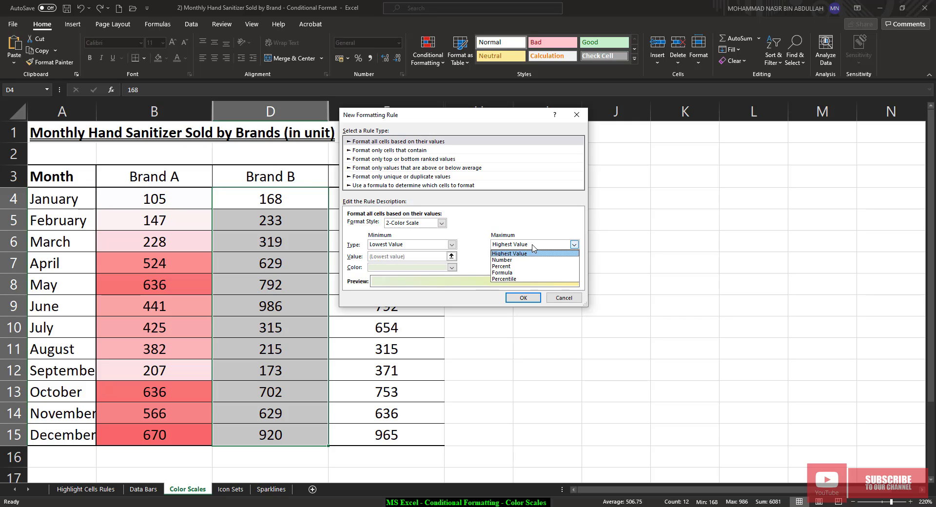
click(544, 234)
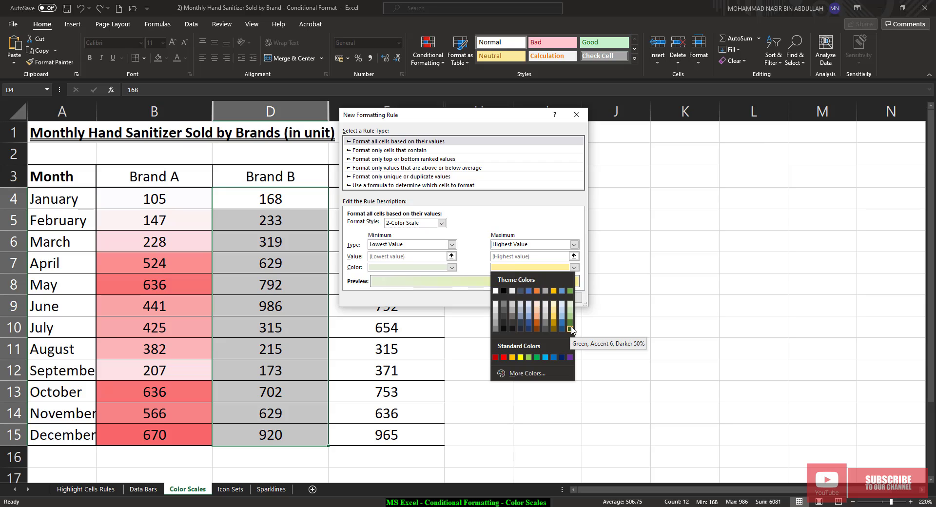
click(570, 329)
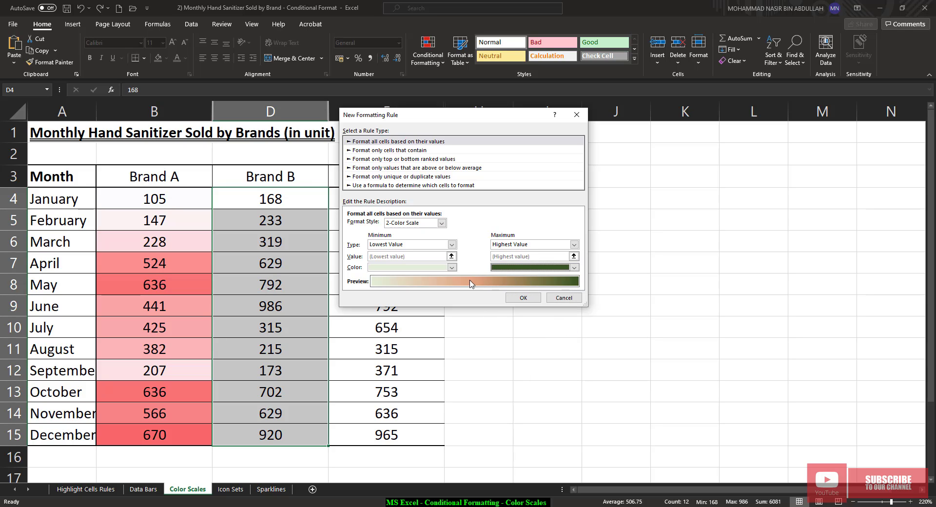
click(441, 223)
click(429, 232)
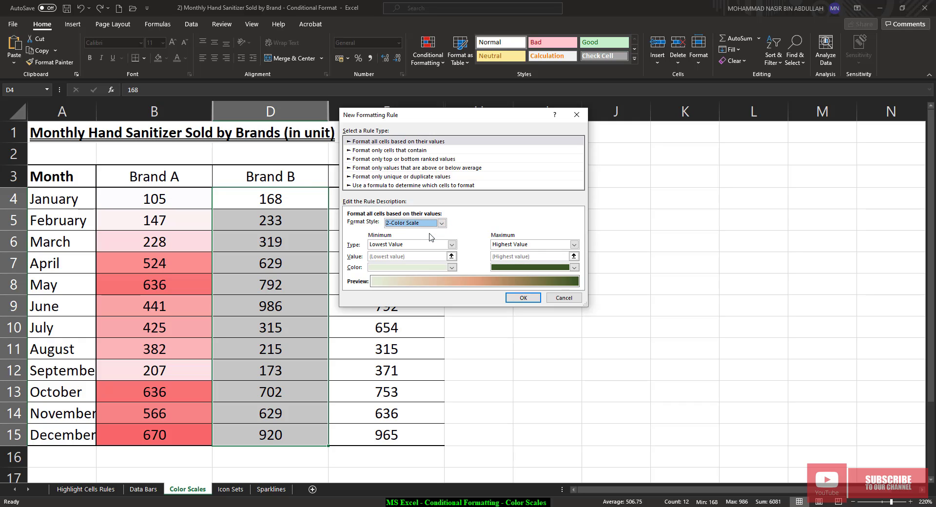
click(521, 299)
click(357, 247)
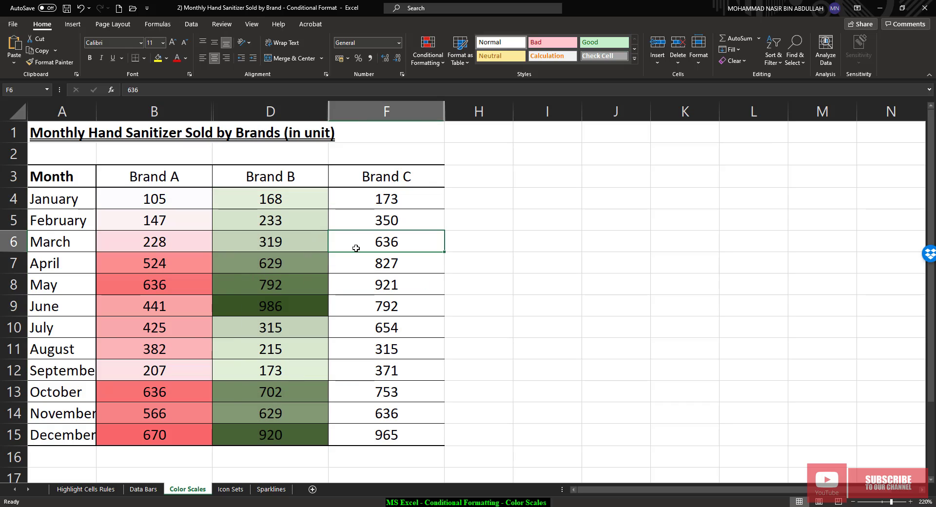
click(291, 308)
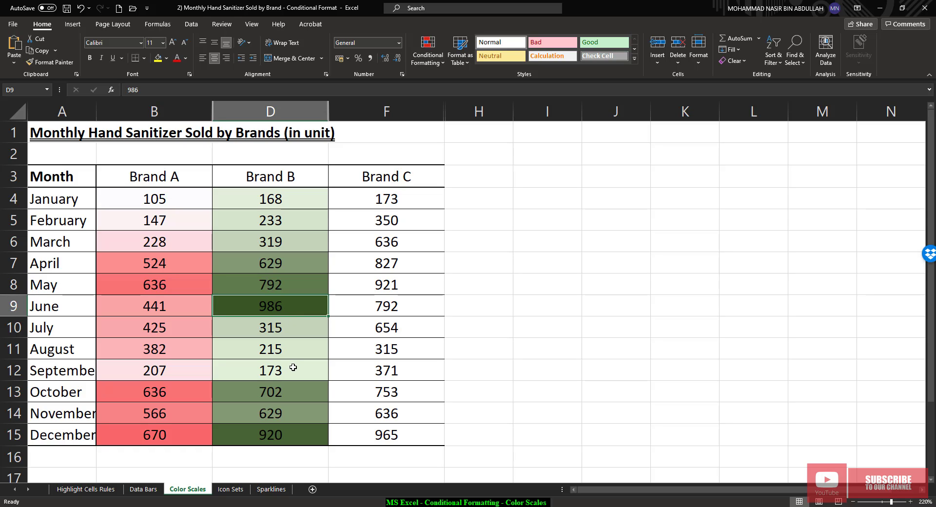
click(293, 368)
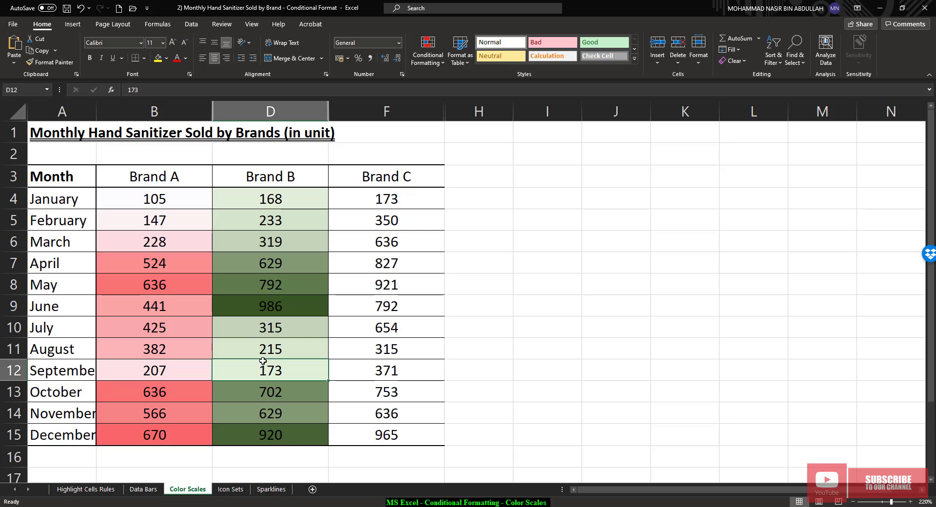
- Start a custom color scale rule for the Brand C figures (F4:F15) and set its format style to 3-Color Scale
drag(408, 201, 374, 434)
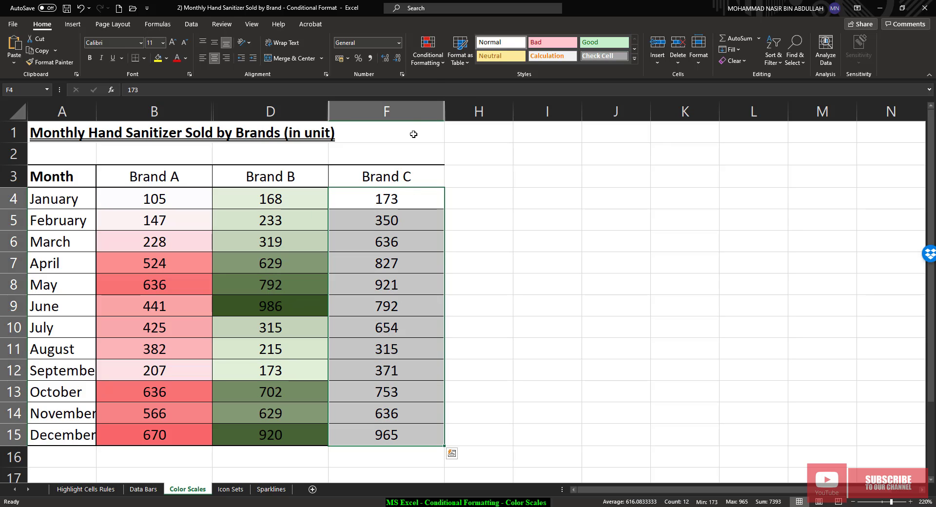
click(442, 64)
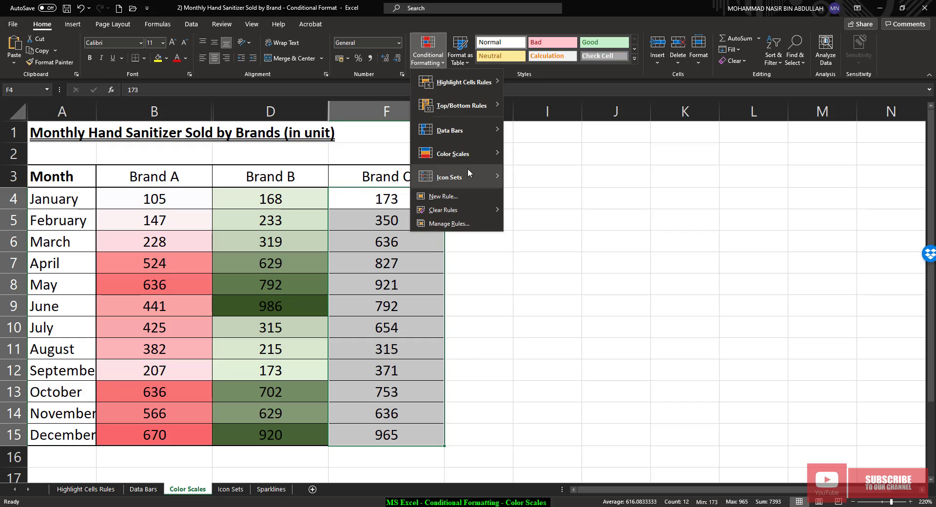
mouse_move(468, 158)
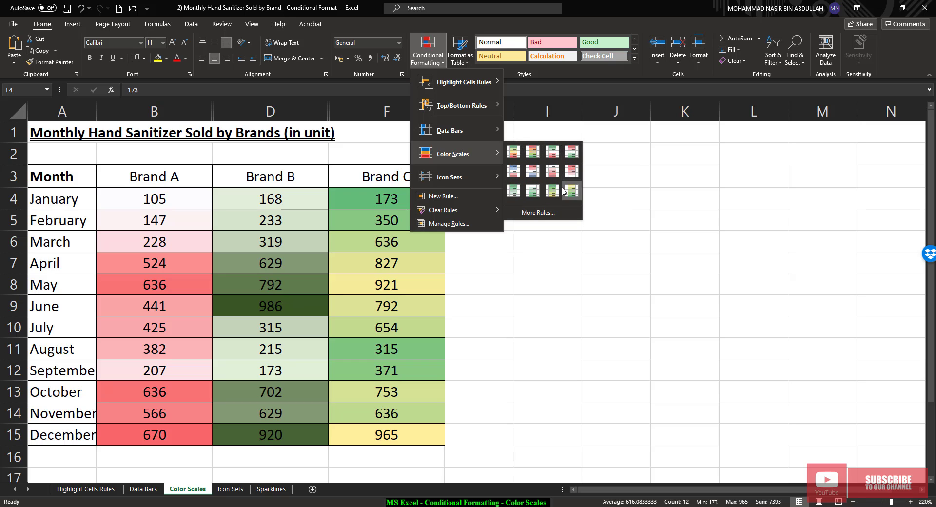
click(528, 216)
drag(459, 109, 574, 142)
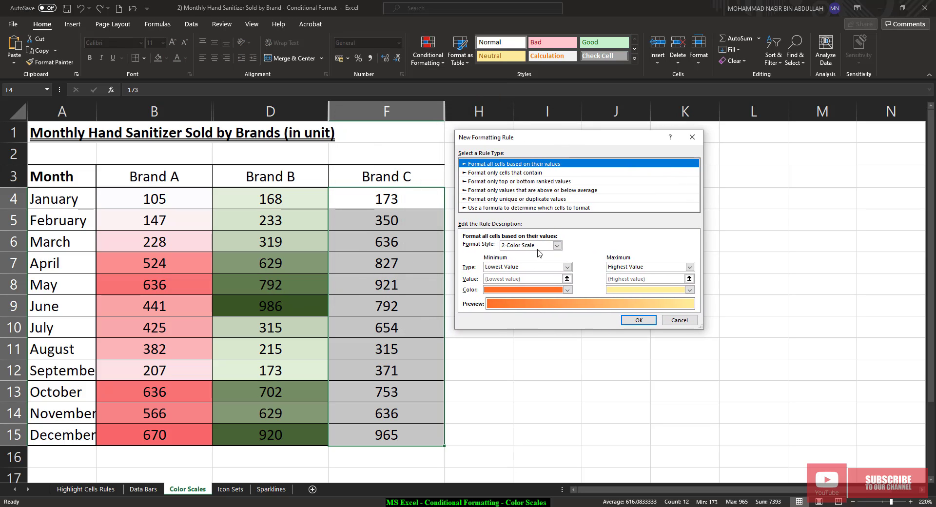
click(557, 245)
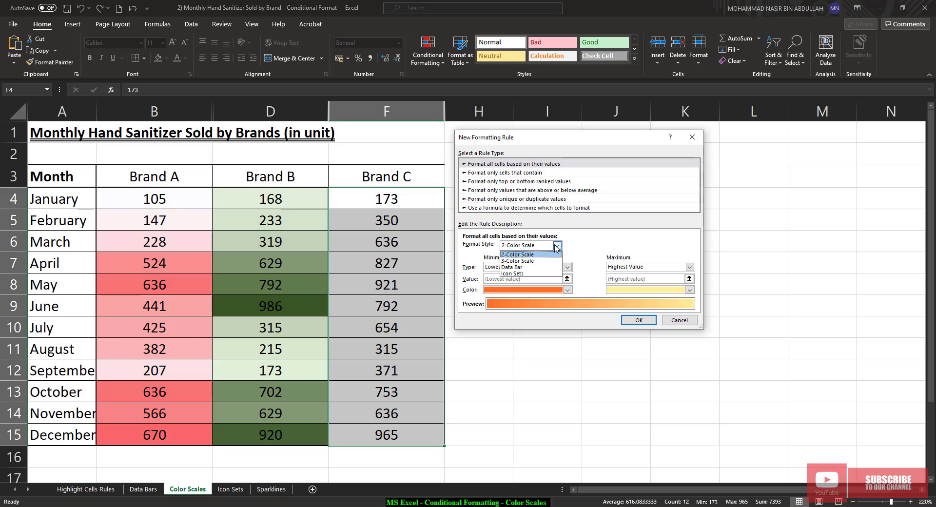
click(539, 260)
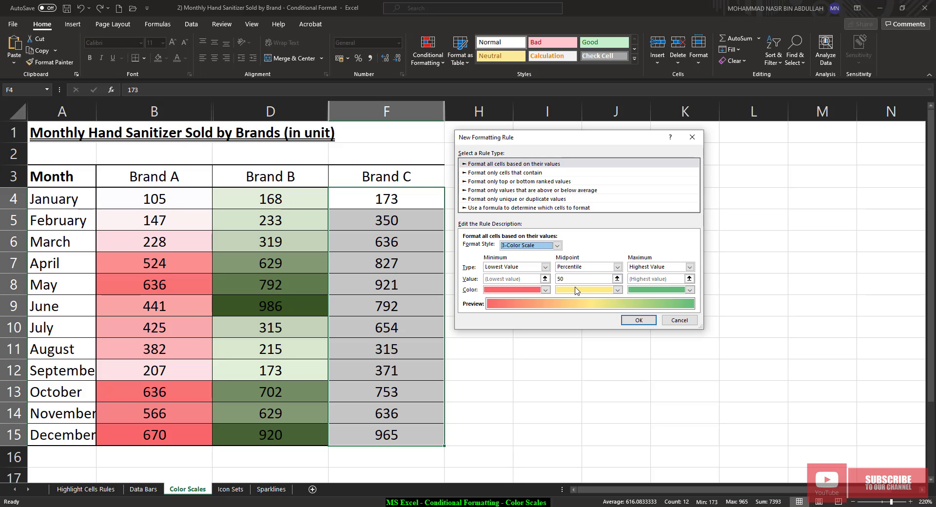
- Set the Brand C rule's minimum color to a very light blue and its maximum color to dark blue
click(546, 290)
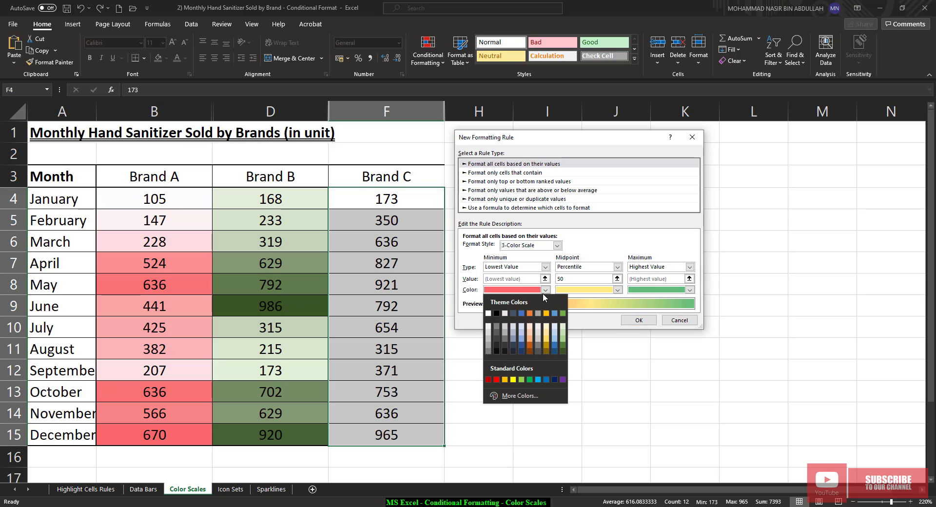
click(555, 352)
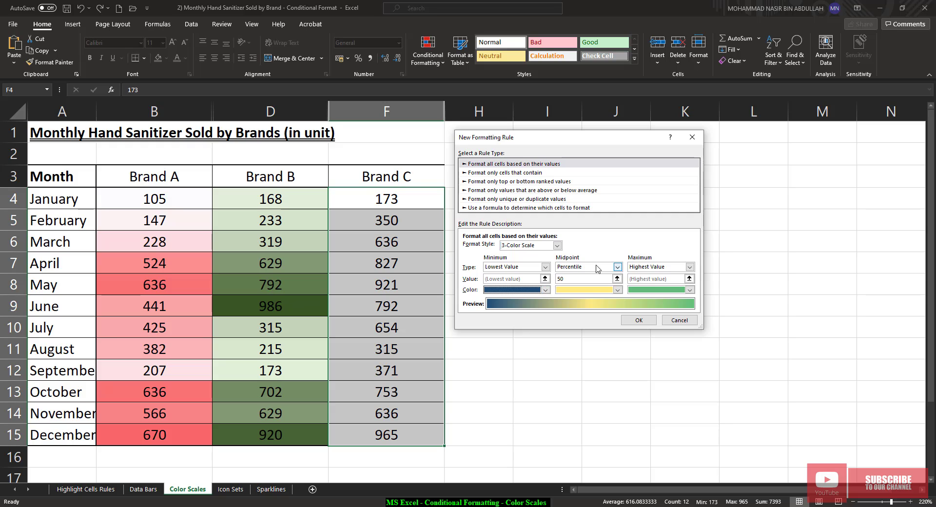
click(546, 289)
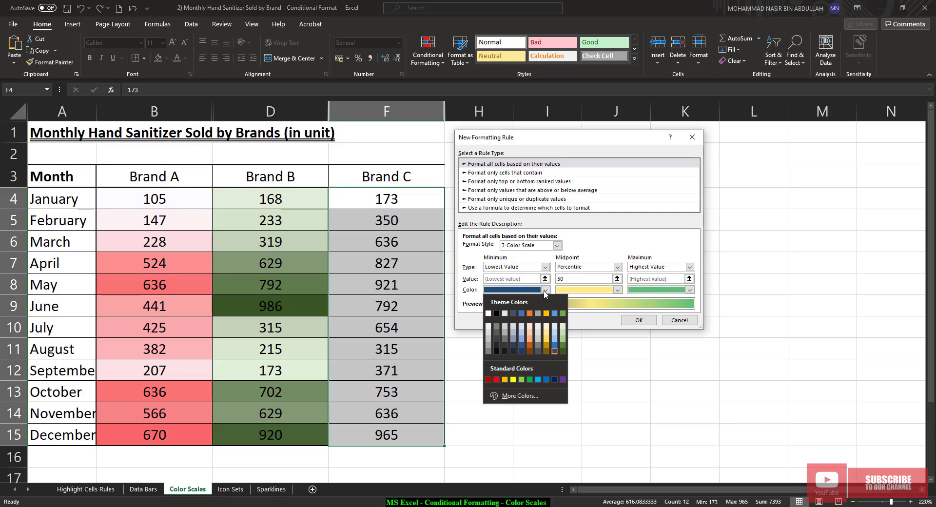
click(556, 330)
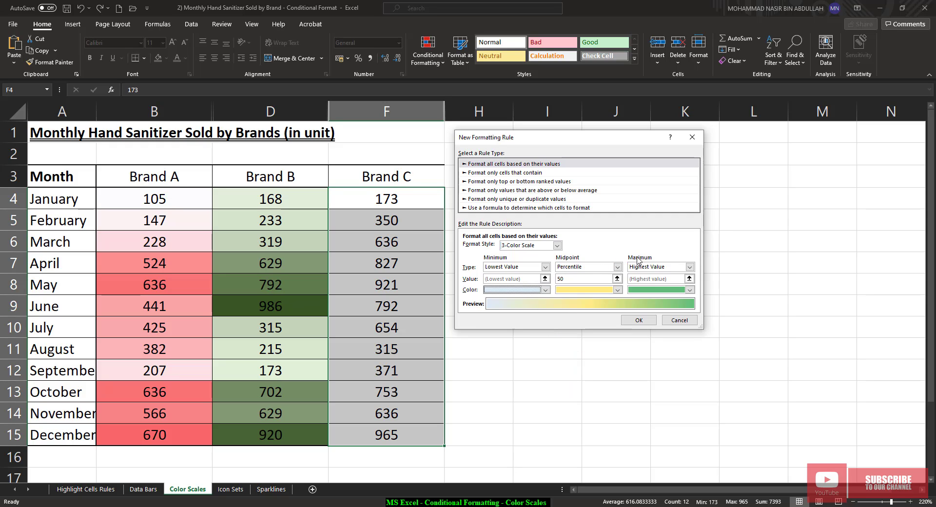
click(689, 290)
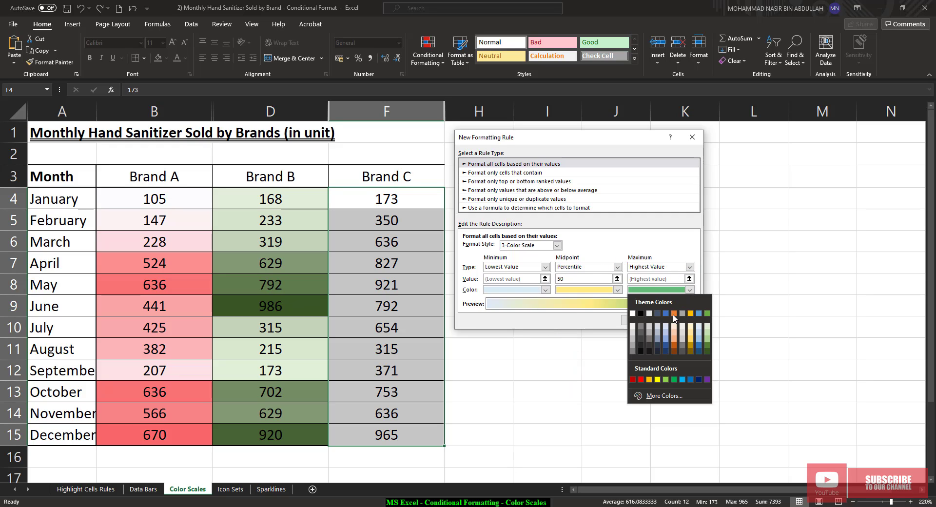
click(699, 351)
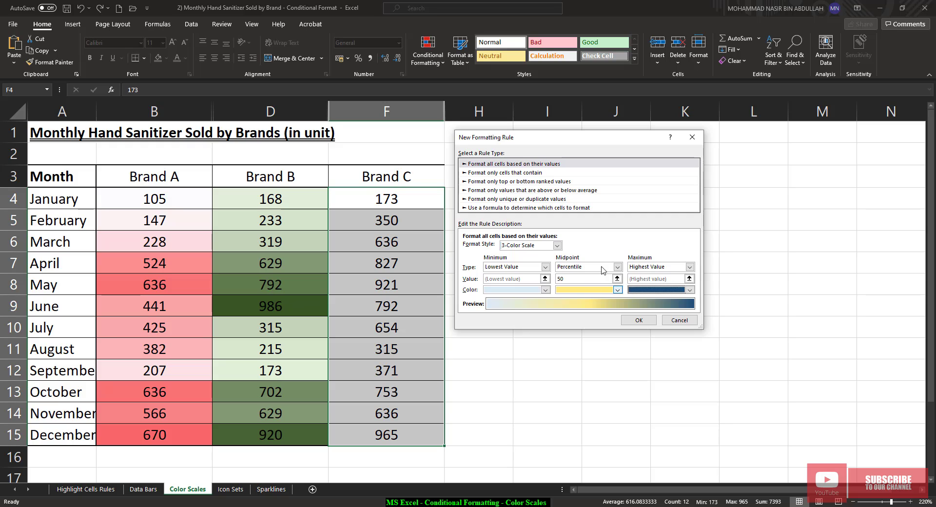
- Set the Brand C rule's midpoint color to Blue, Accent 1, Lighter 40%, apply the 3-Color Scale rule and deselect the range
click(617, 290)
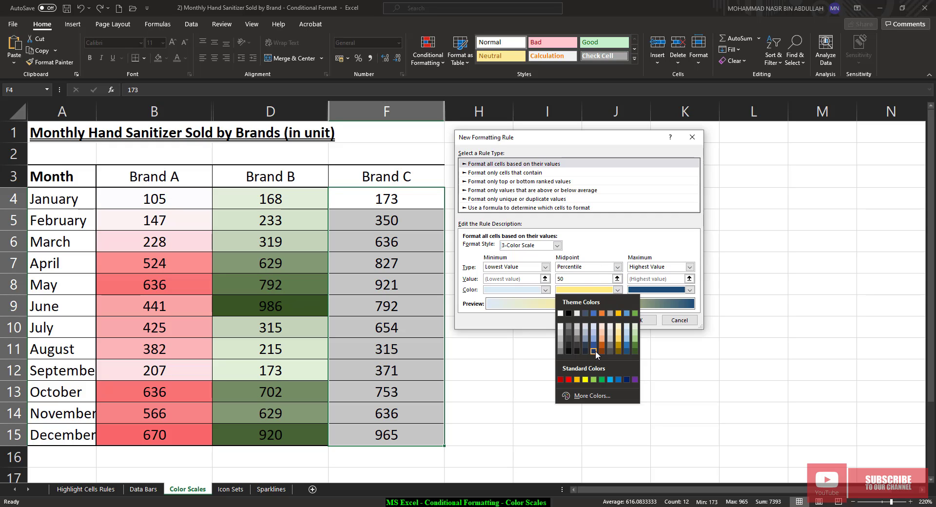
click(607, 250)
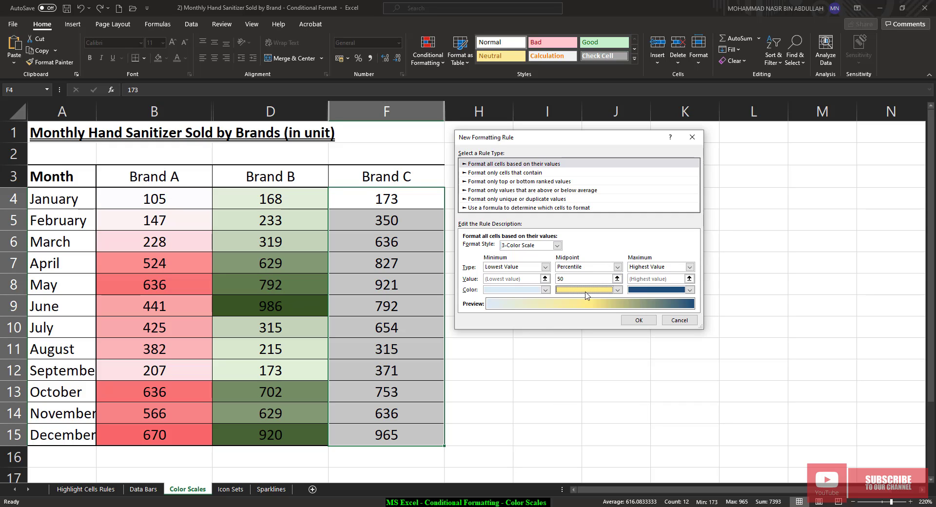
click(618, 291)
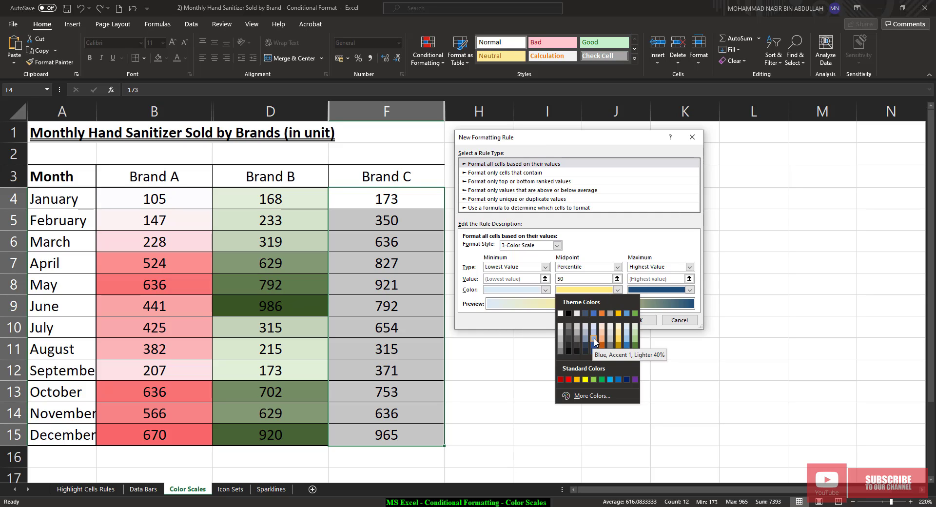
click(594, 342)
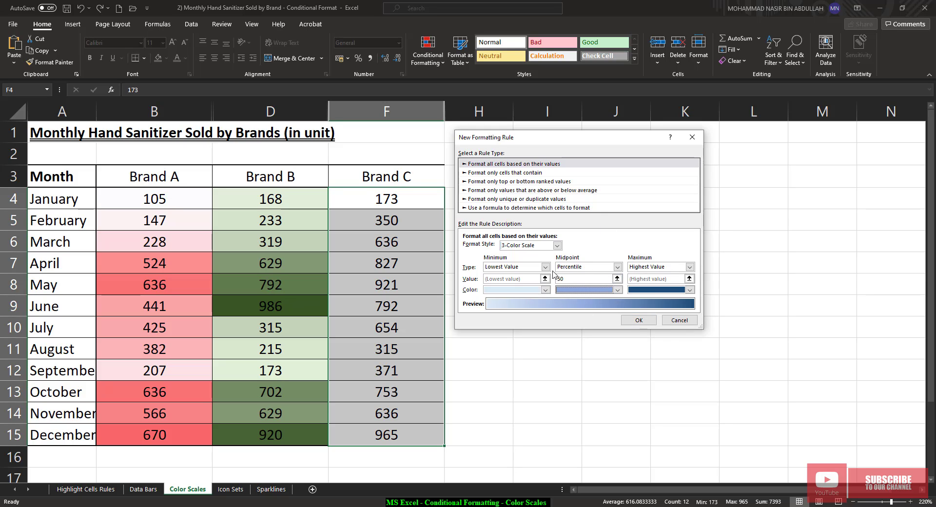
click(652, 321)
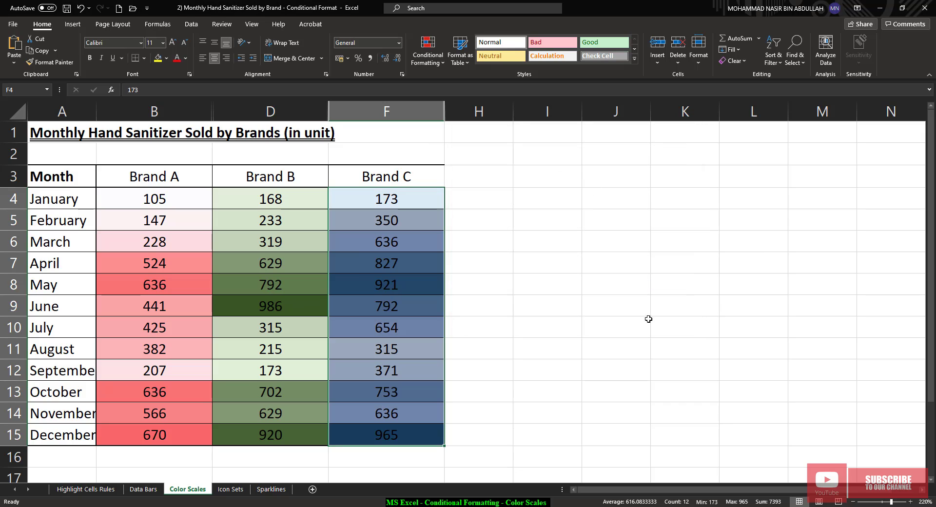
click(477, 266)
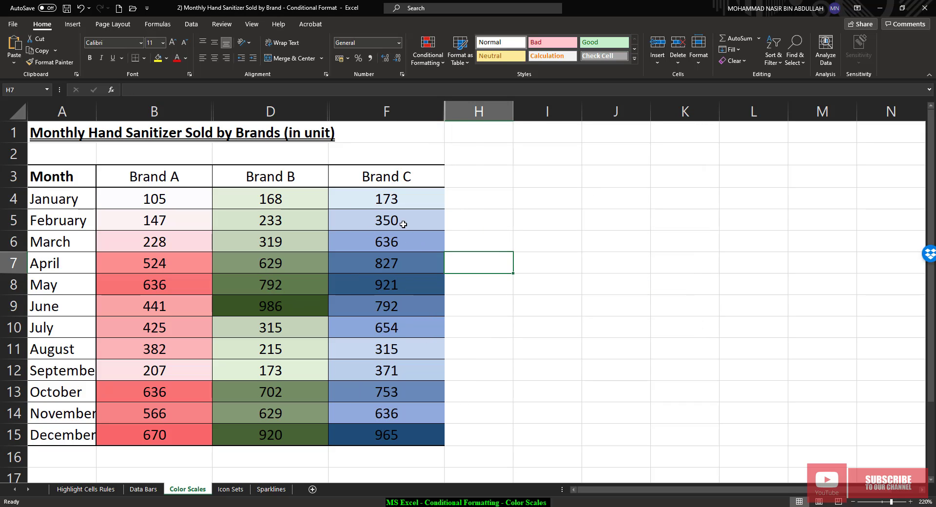